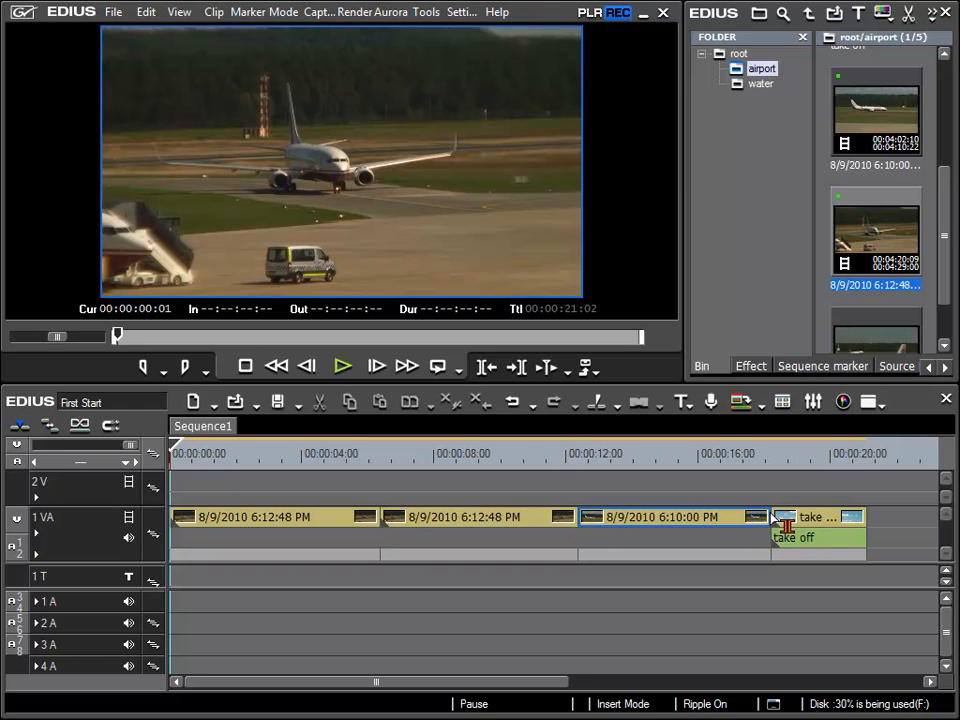
Extend the end of the third clip (8/9/2010 6:10:00 PM) on 1 VA by about 11 frames
drag(713, 458, 753, 460)
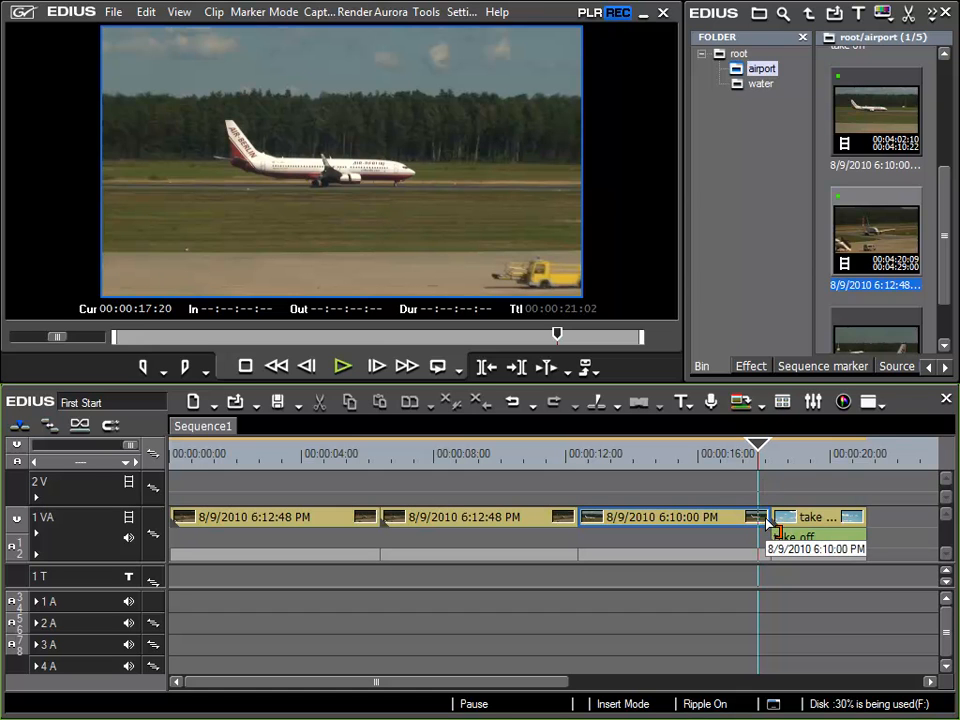
mouse_move(767, 521)
mouse_down()
mouse_move(789, 527)
mouse_move(738, 527)
mouse_move(787, 527)
mouse_move(782, 519)
mouse_up()
Trim the third clip's out point back to the playhead at 00:00:16:23 by moving its edge, and undo the trim
click(753, 451)
drag(753, 455, 748, 456)
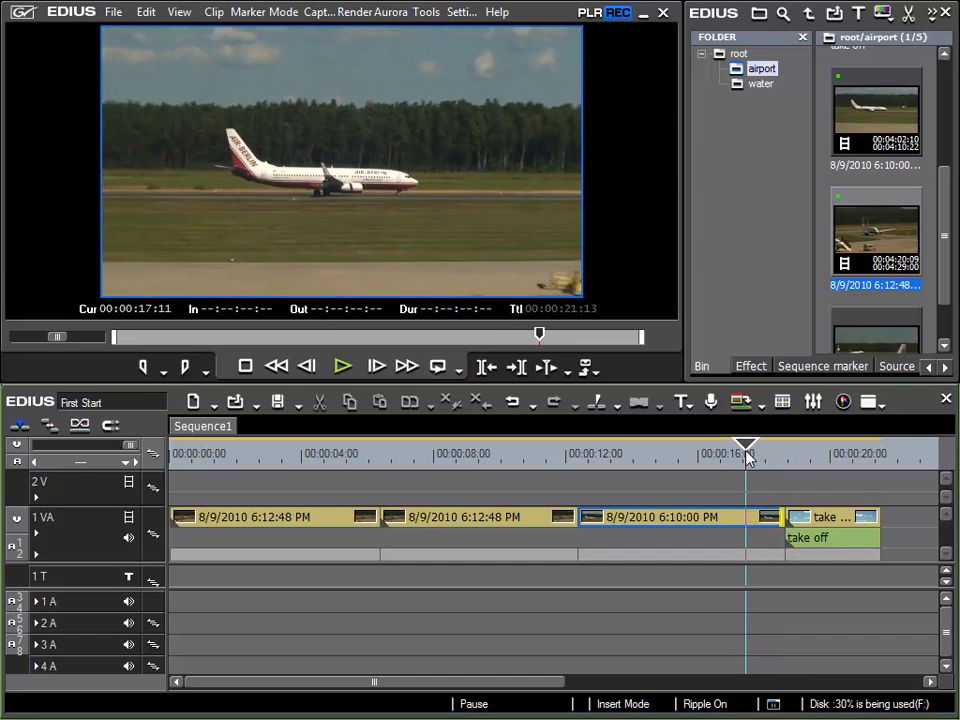
key(Left)
key(Left)
key(Left)
key(Left)
key(Left)
key(Left)
key(Left)
key(Left)
key(Left)
key(Left)
key(Left)
key(Left)
key(Left)
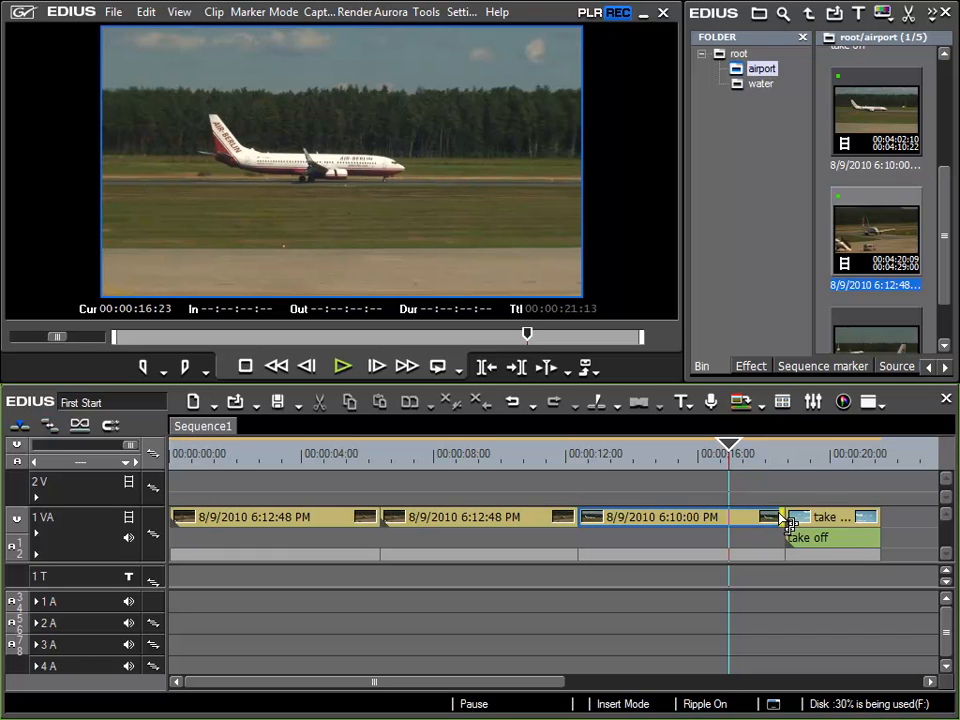
drag(784, 519, 731, 519)
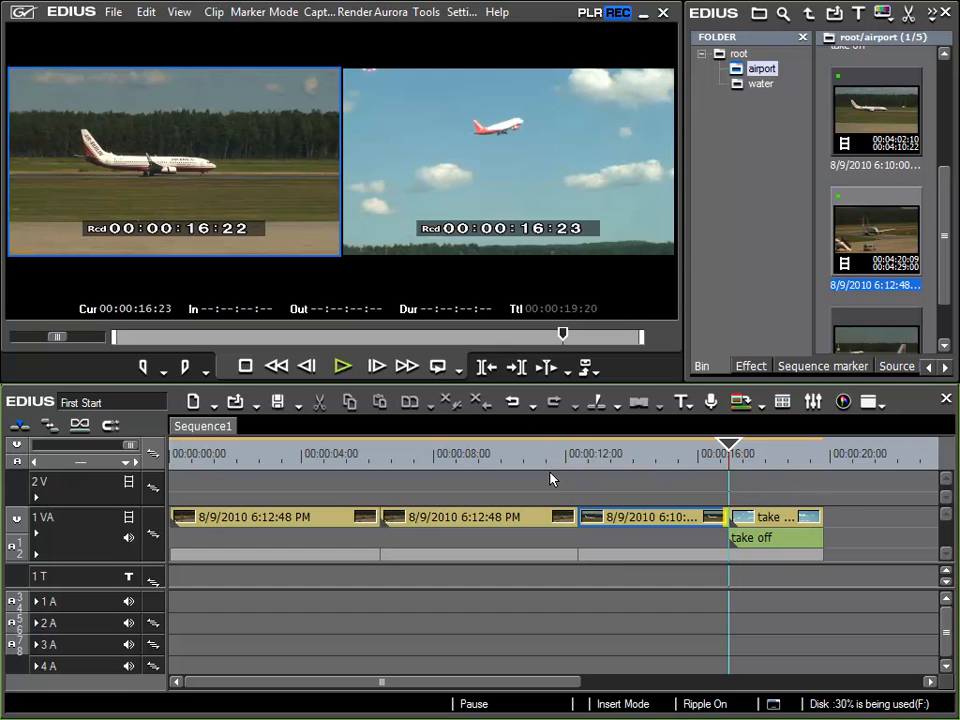
click(517, 404)
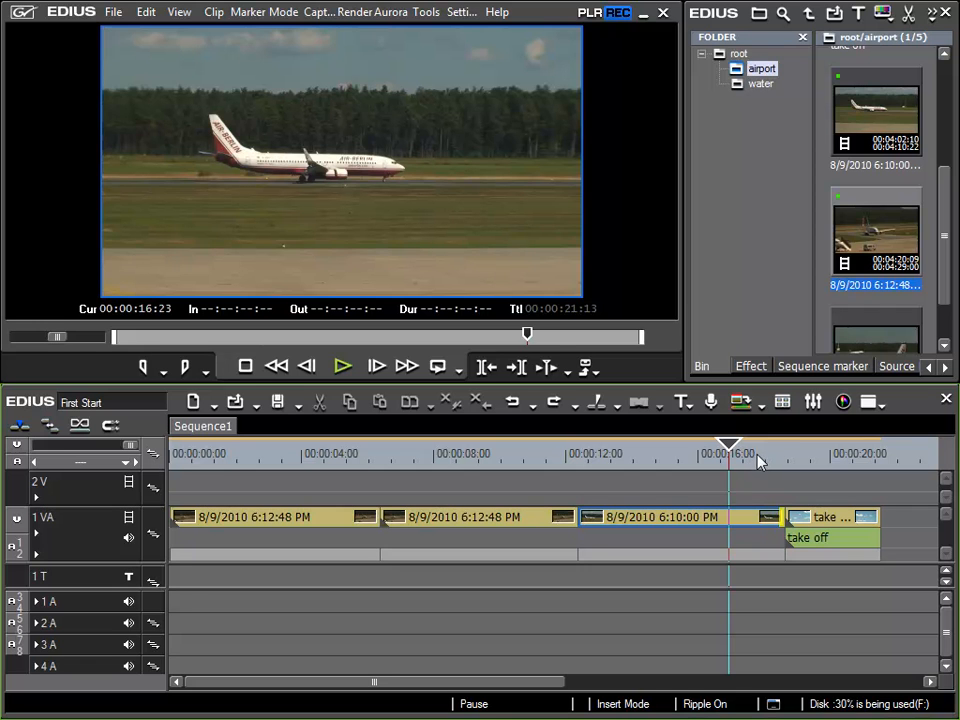
Return the playhead to 00:00:16:23, trim the selected third clip's out point to it with ripple mode on, and undo the trim
drag(760, 458, 740, 457)
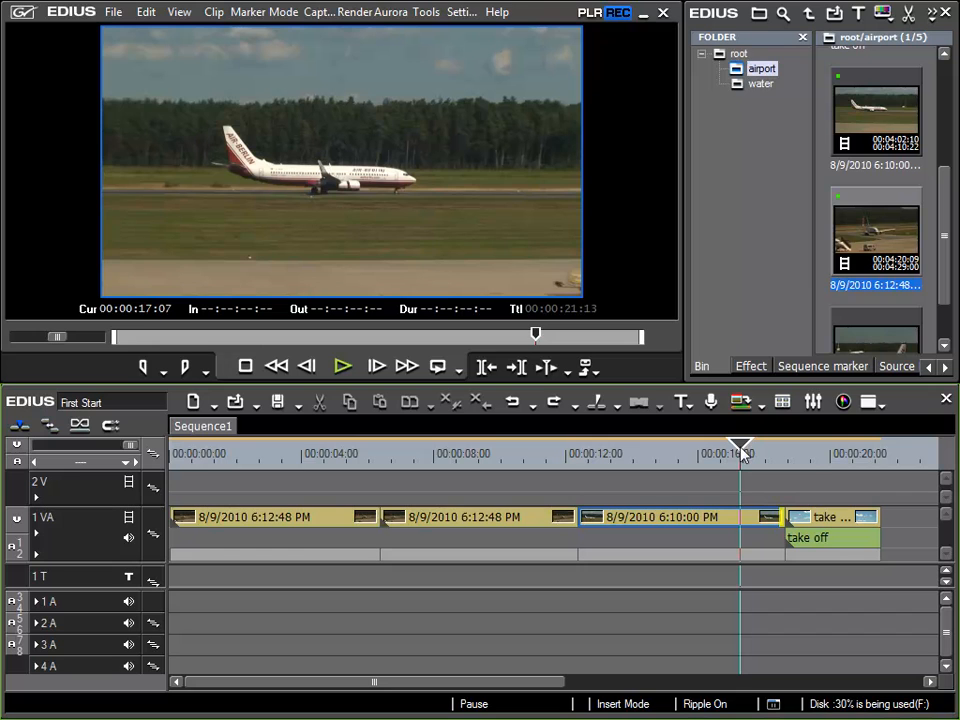
key(Left)
key(Left)
key(Left)
key(Left)
key(Left)
key(Left)
key(Left)
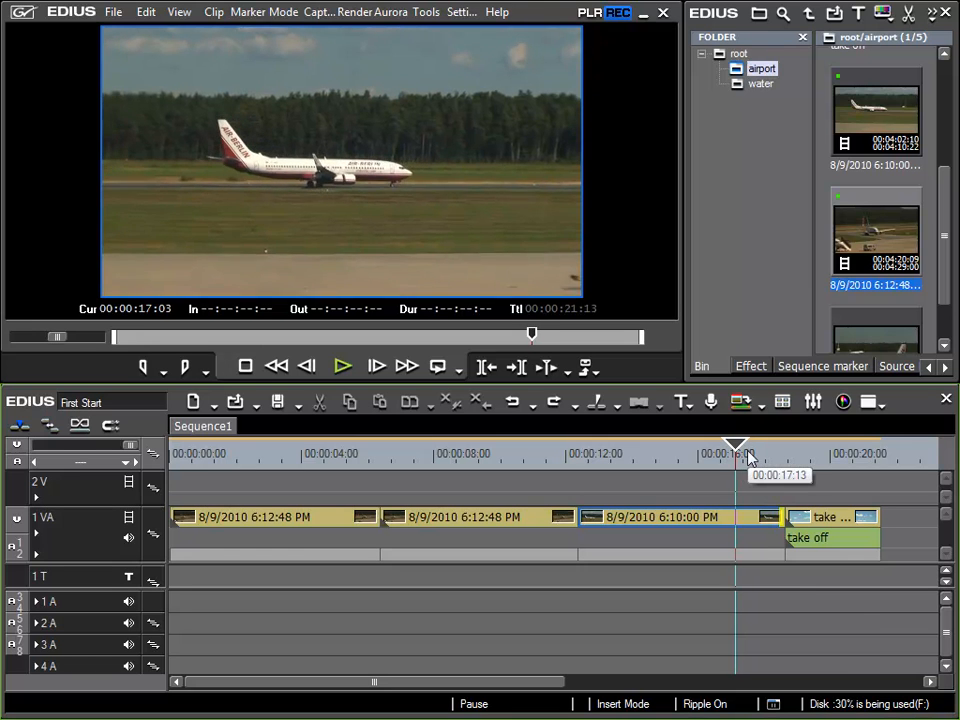
key(Left)
key(Left)
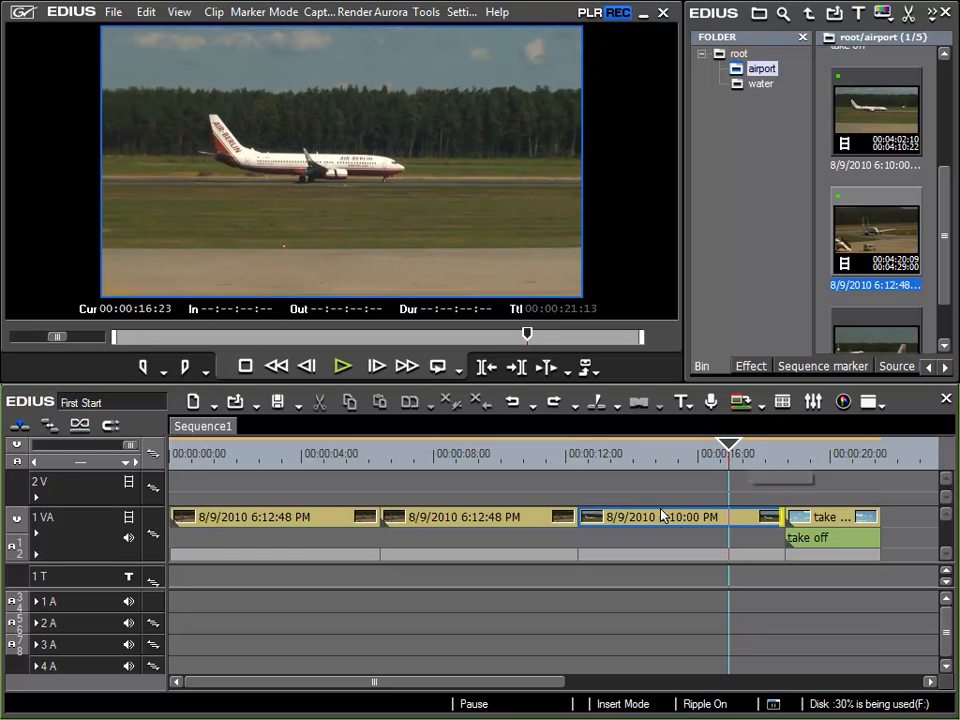
click(692, 524)
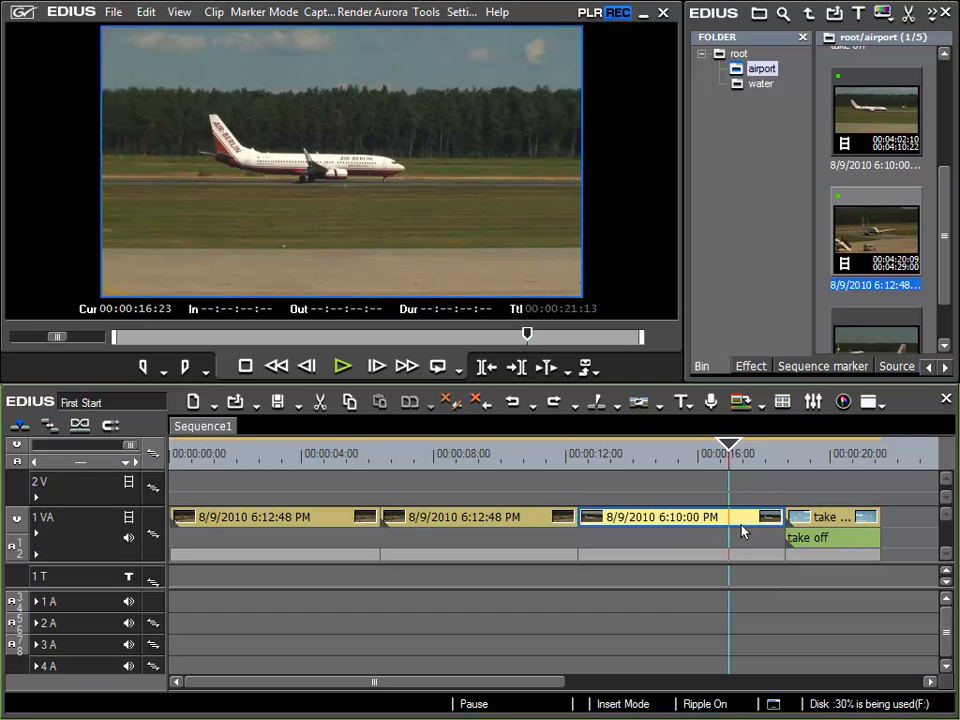
key(m)
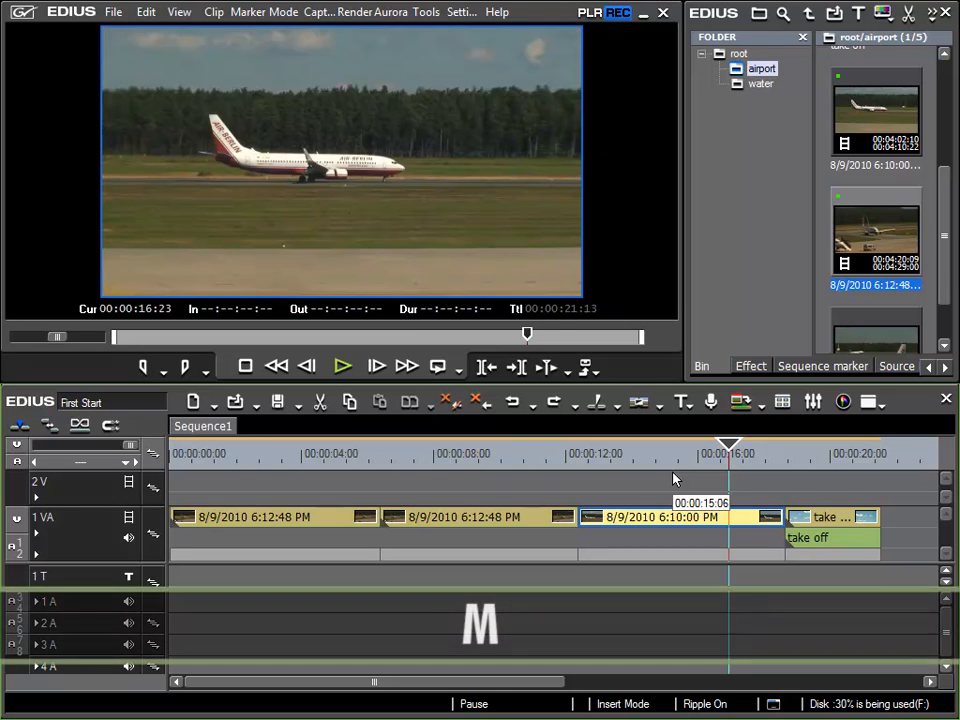
key(m)
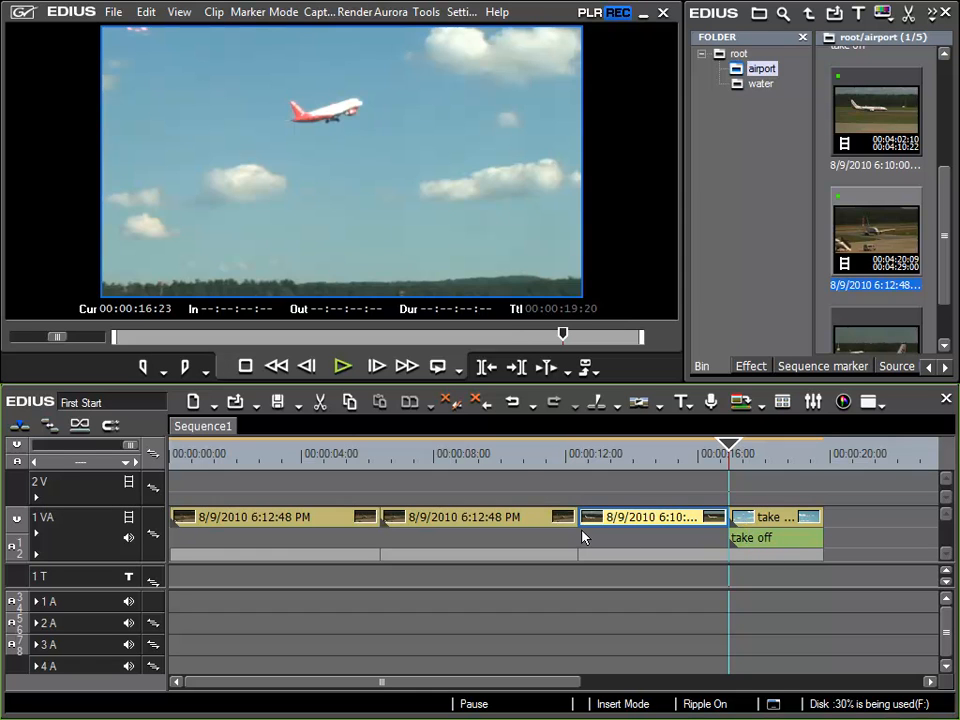
click(510, 405)
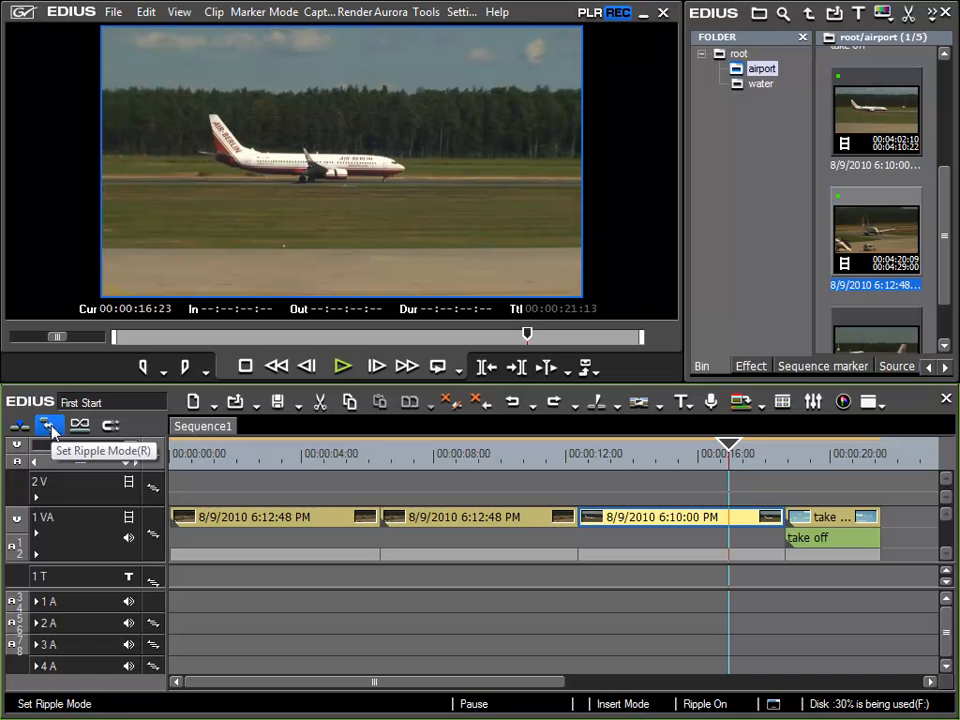
Turn ripple mode off, trim the third clip's out point to the playhead, and undo the trim
click(47, 423)
key(m)
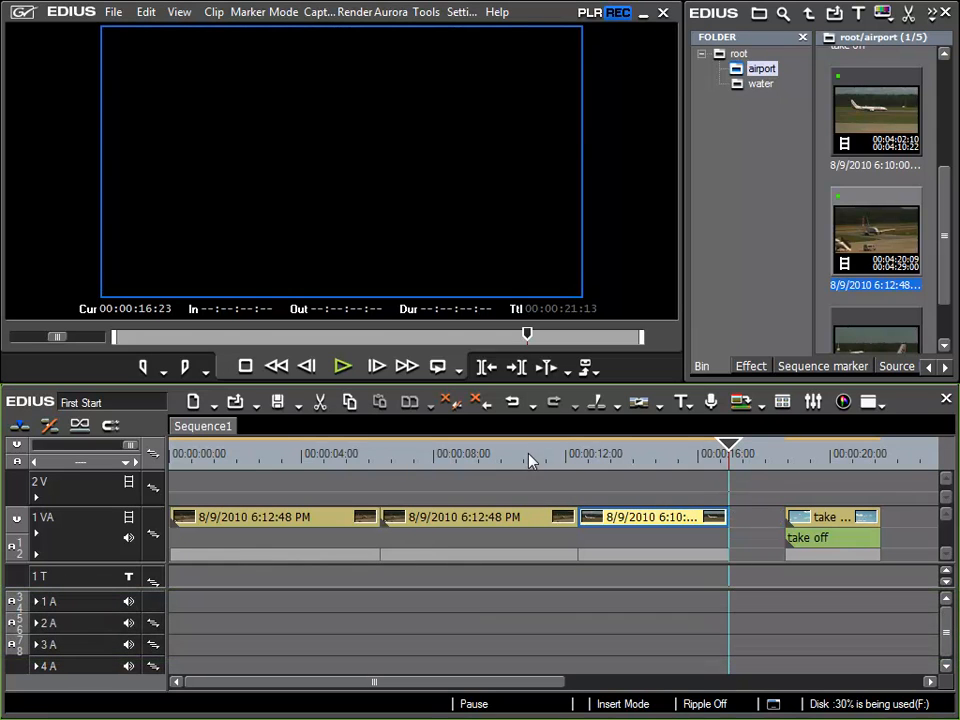
click(513, 405)
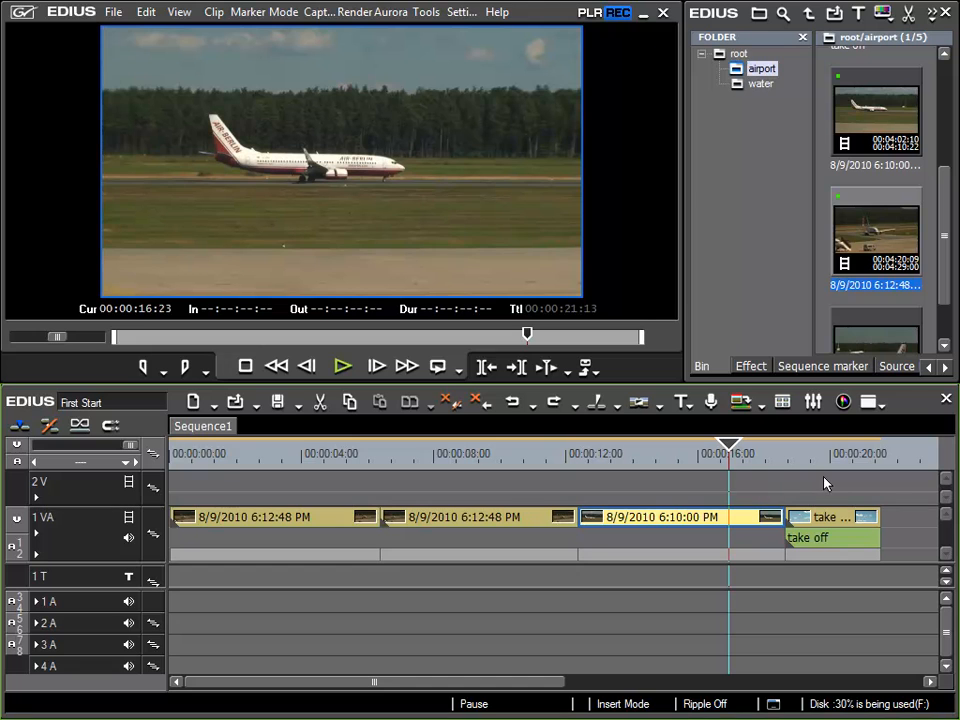
Ripple-trim the third clip's out point to the playhead while ripple mode stays off, and undo the trim
key(alt+m)
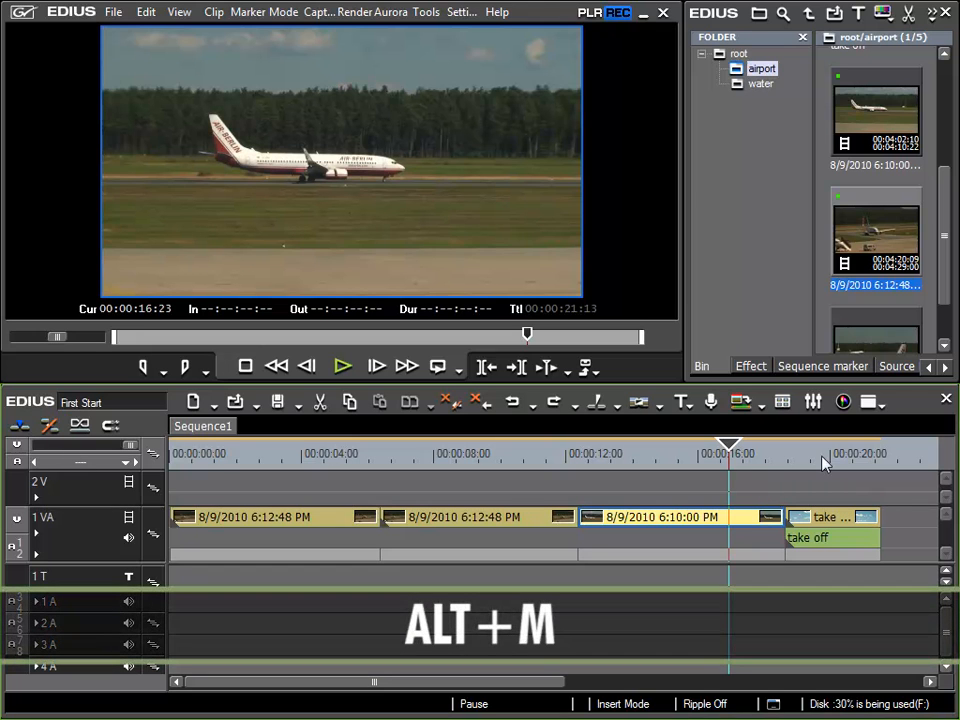
key(alt+m)
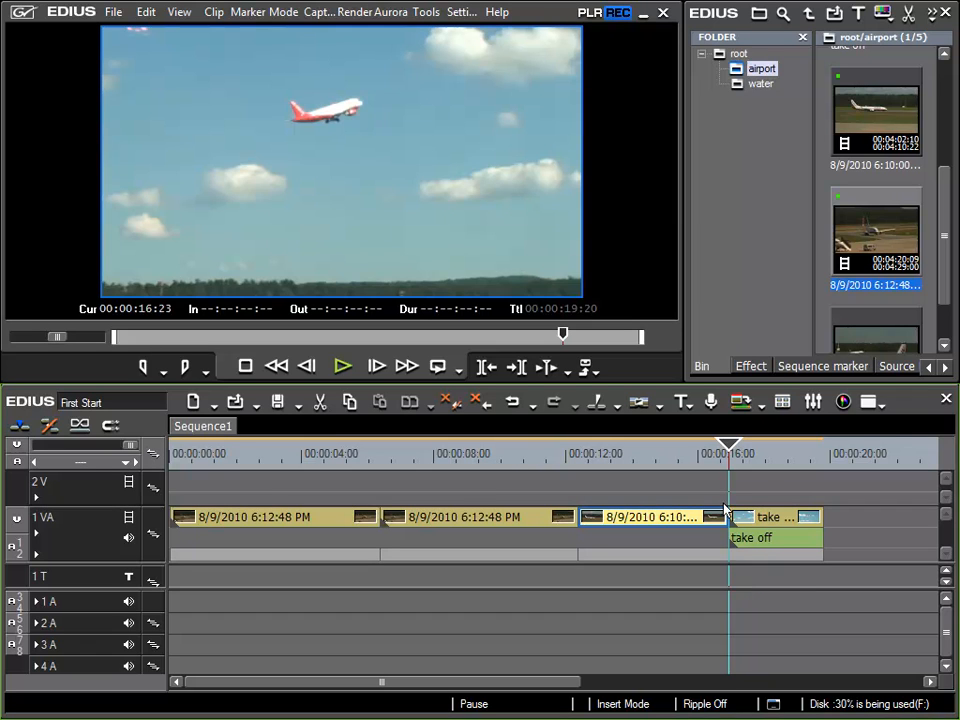
click(512, 412)
Play from near the third clip's start to 00:00:16:17, trim its in point to the playhead without ripple, and undo the trim
click(591, 455)
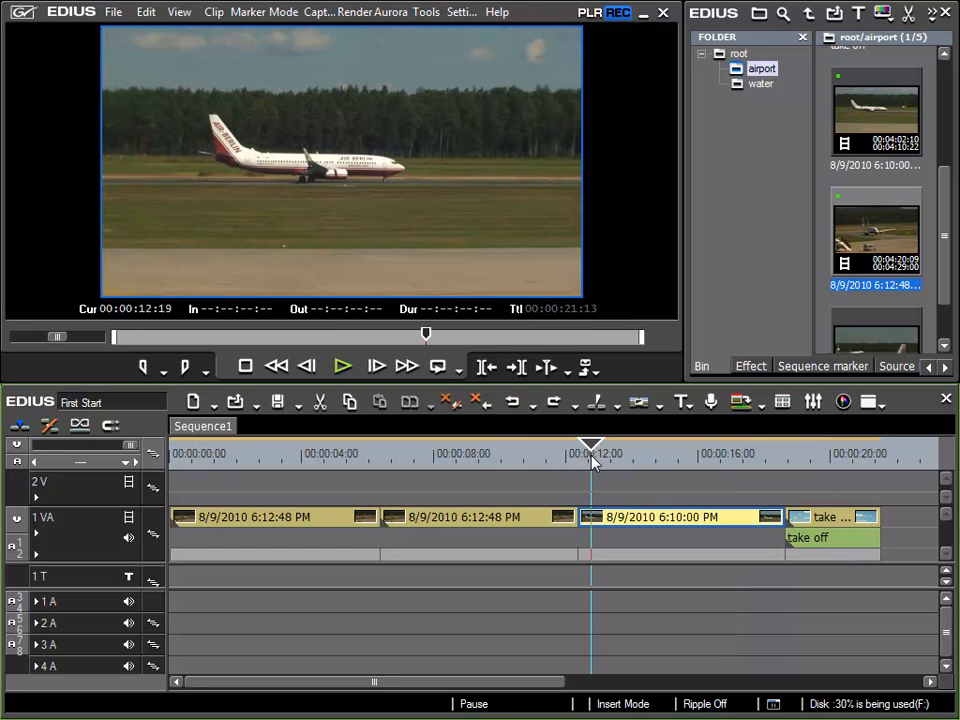
key(space)
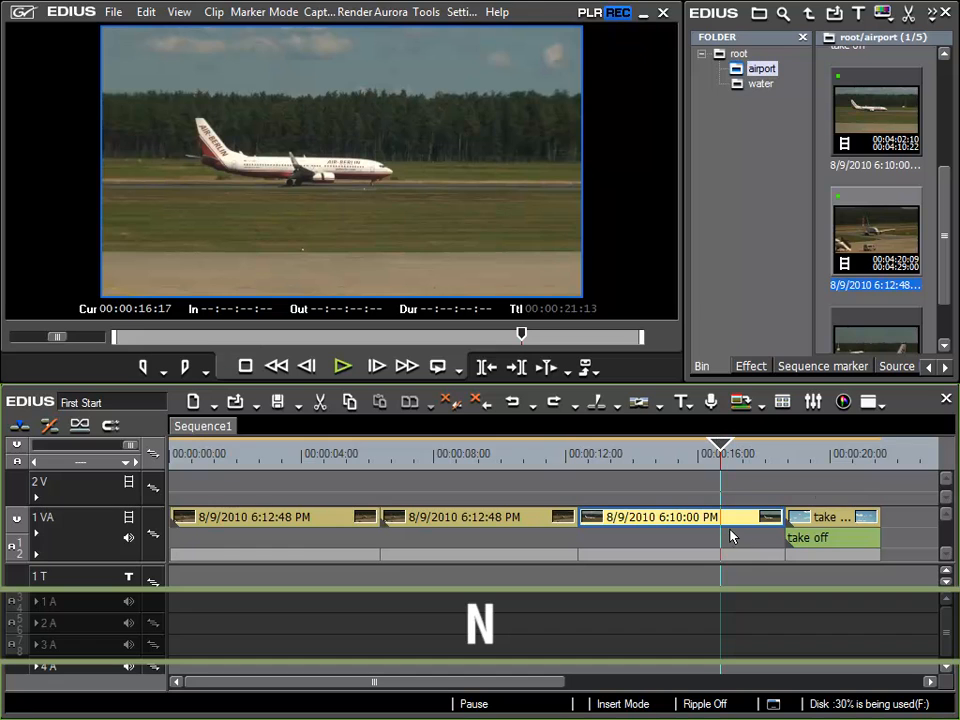
key(n)
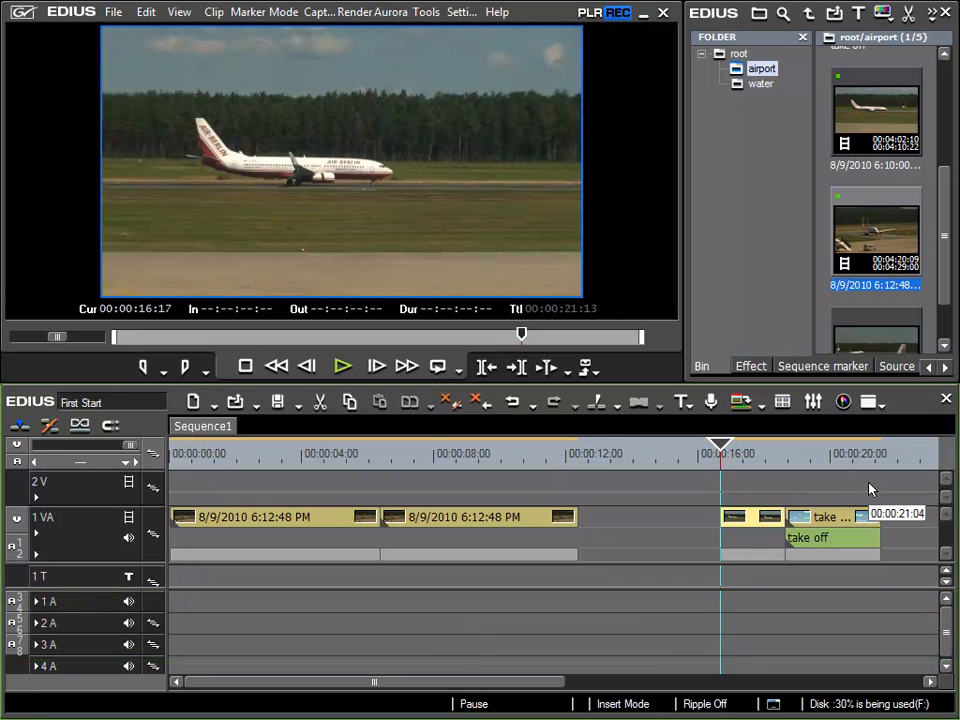
click(511, 401)
Ripple-trim the third clip's in point to the playhead at 00:00:16:17, and undo the trim
key(alt+n)
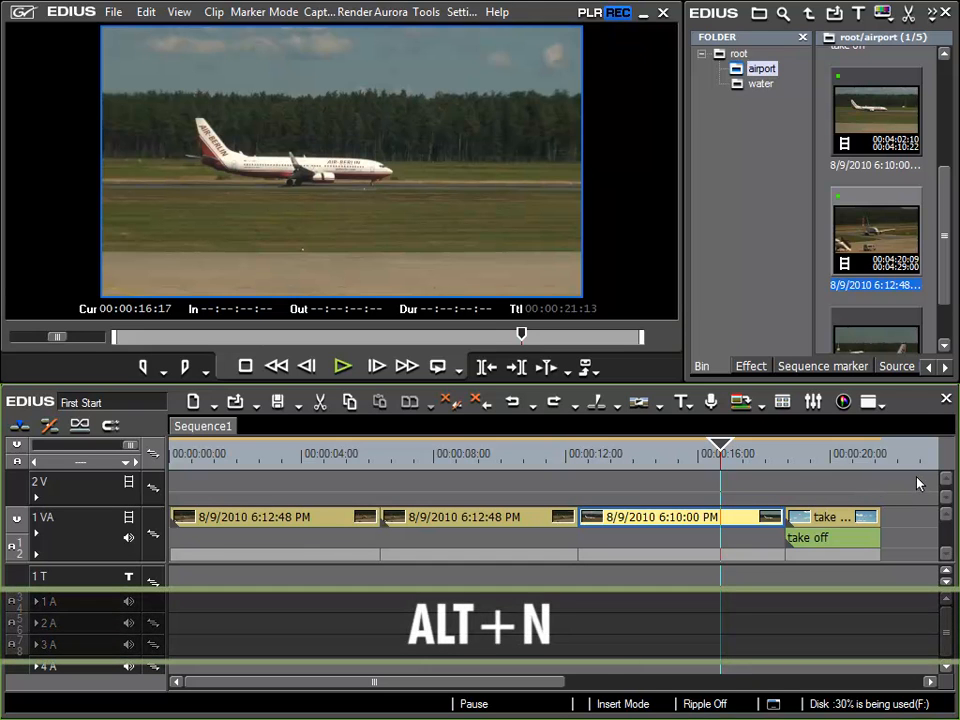
key(alt+n)
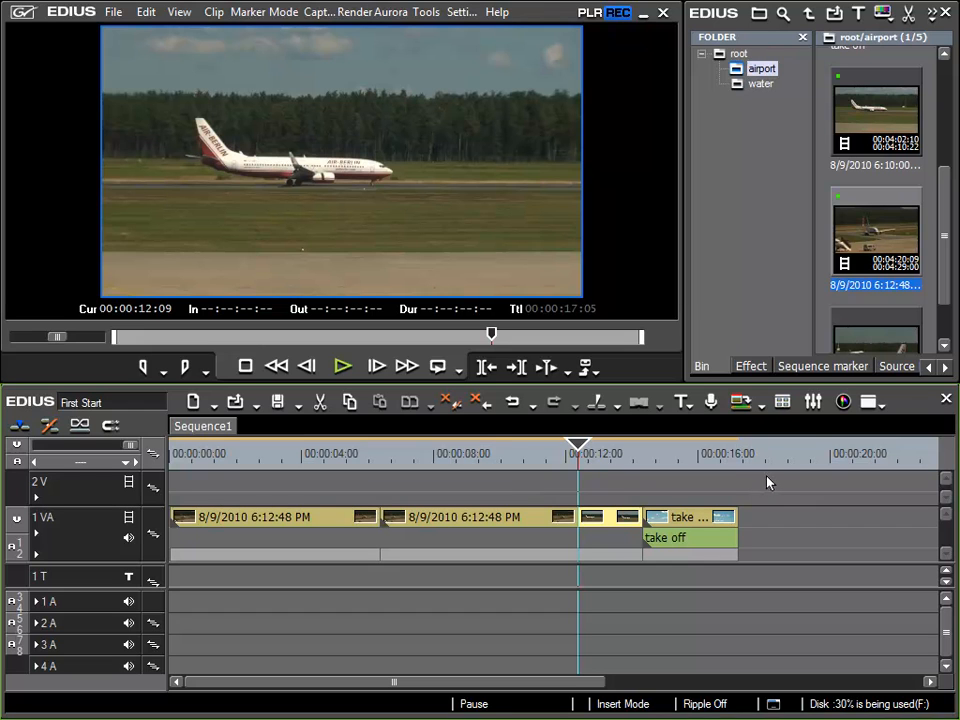
click(512, 404)
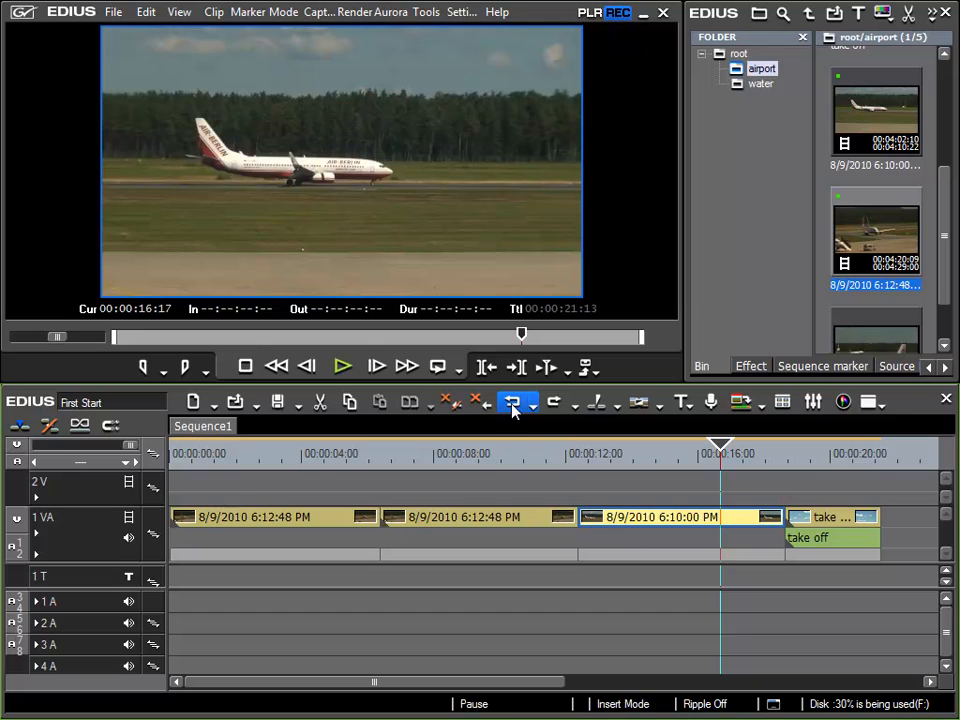
Select the third clip's in point and trim it later frame by frame to 00:00:13:10
click(780, 520)
click(583, 518)
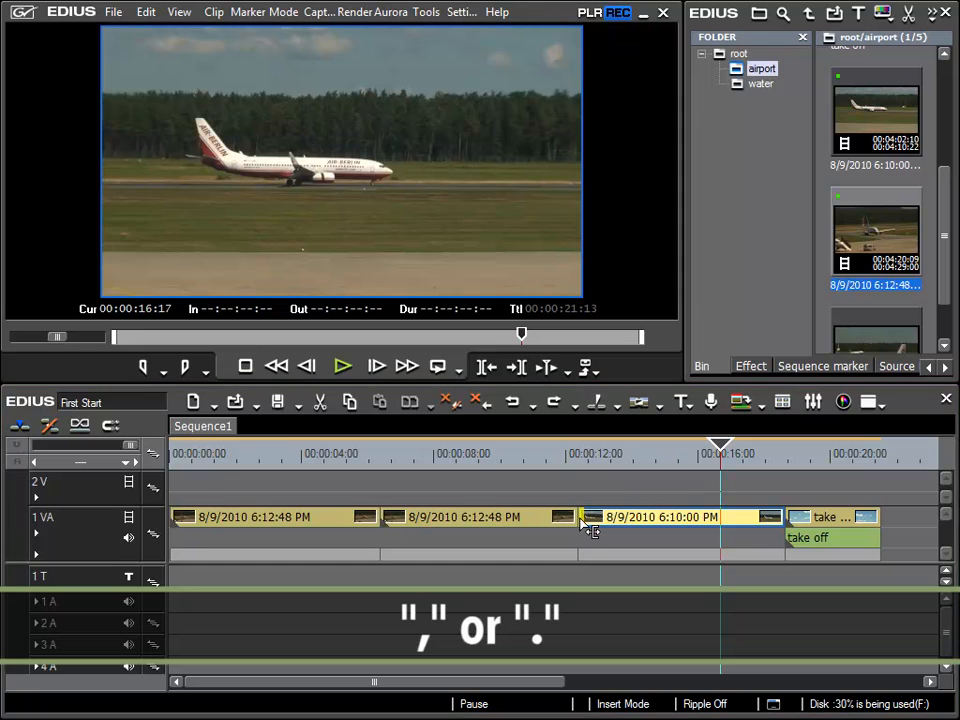
click(585, 527)
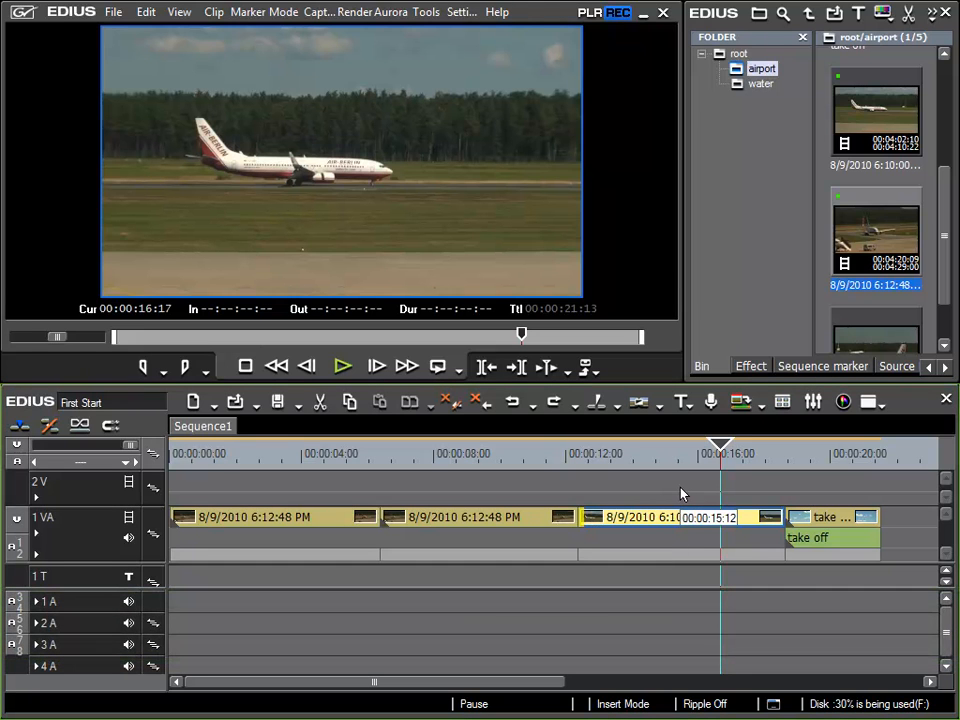
key(period)
key(period)
key(period)
key(period)
key(period)
key(period)
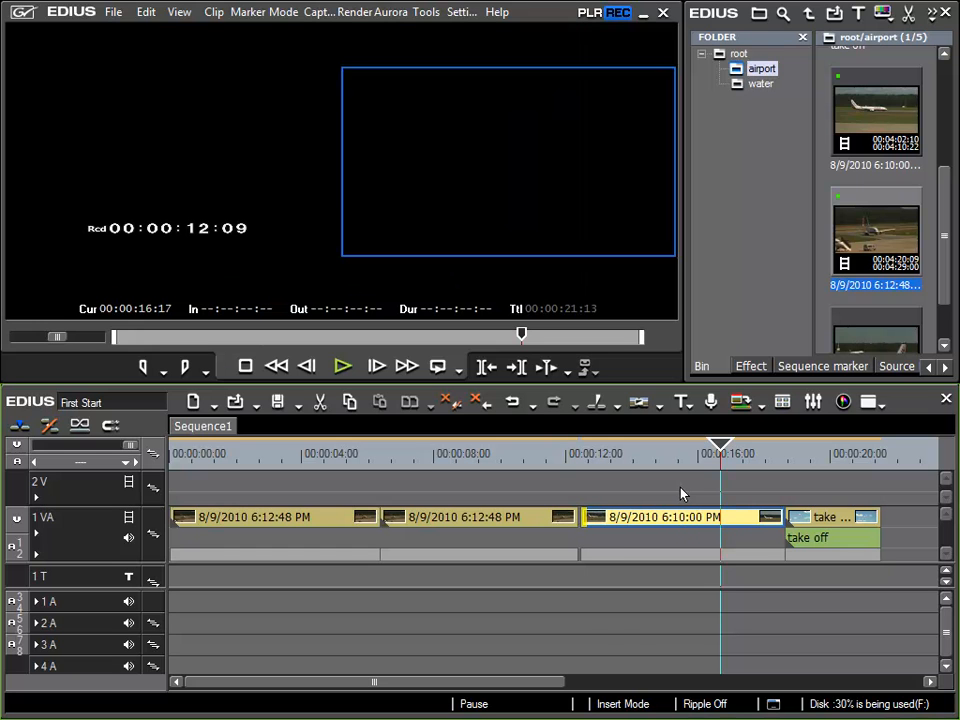
key(period)
key(period)
key(period)
key(period)
key(period)
key(period)
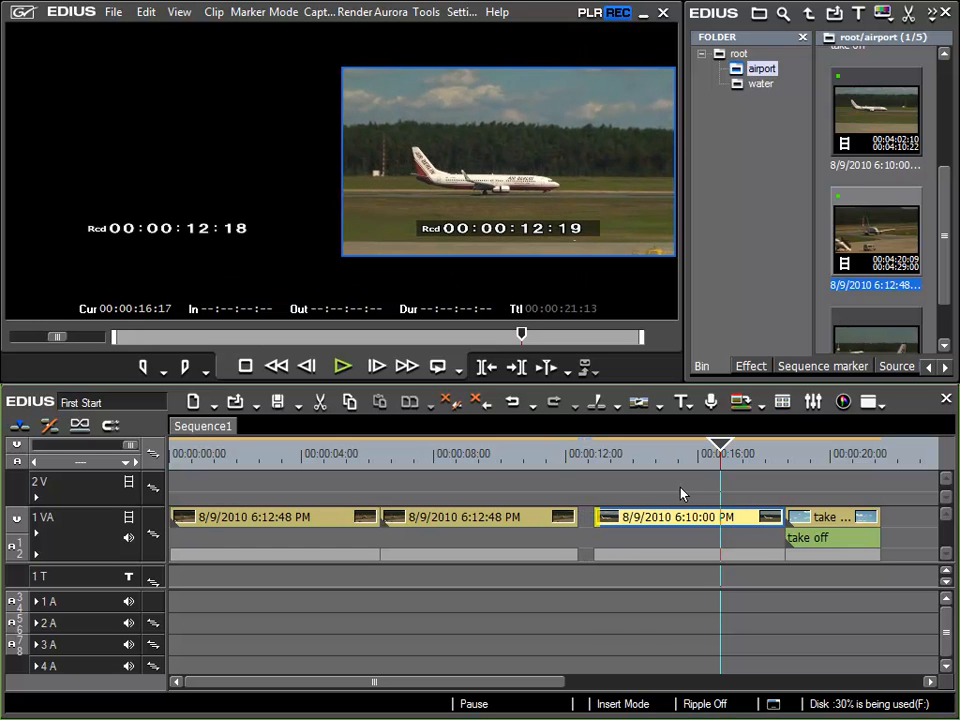
key(period)
key(period)
key(period)
key(period)
key(period)
key(period)
key(period)
key(period)
key(period)
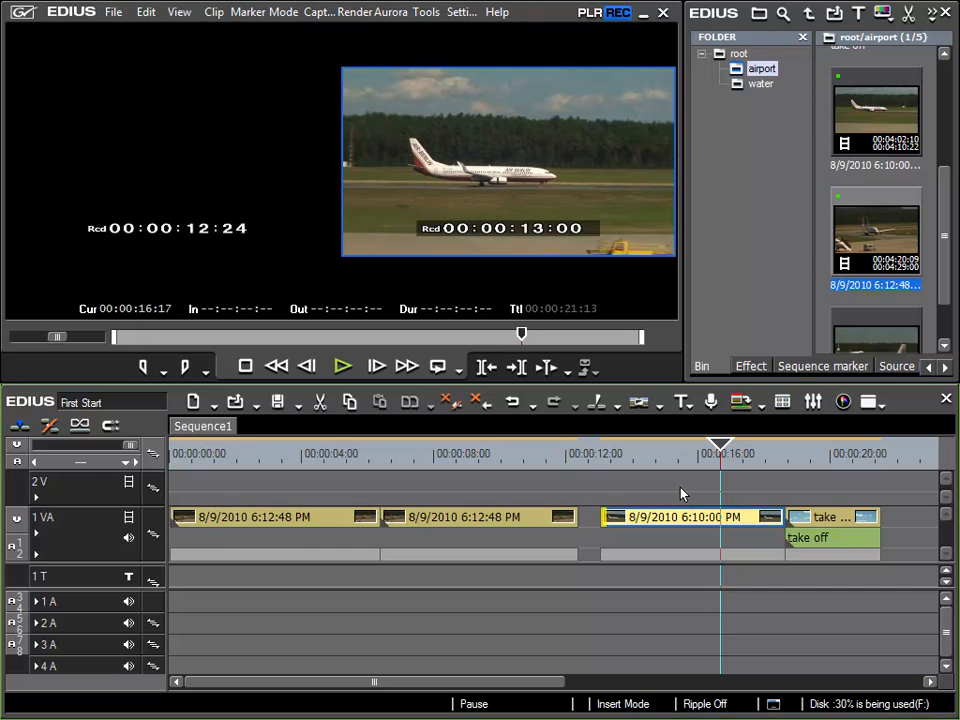
key(period)
key(period)
key(period)
key(period)
key(period)
key(period)
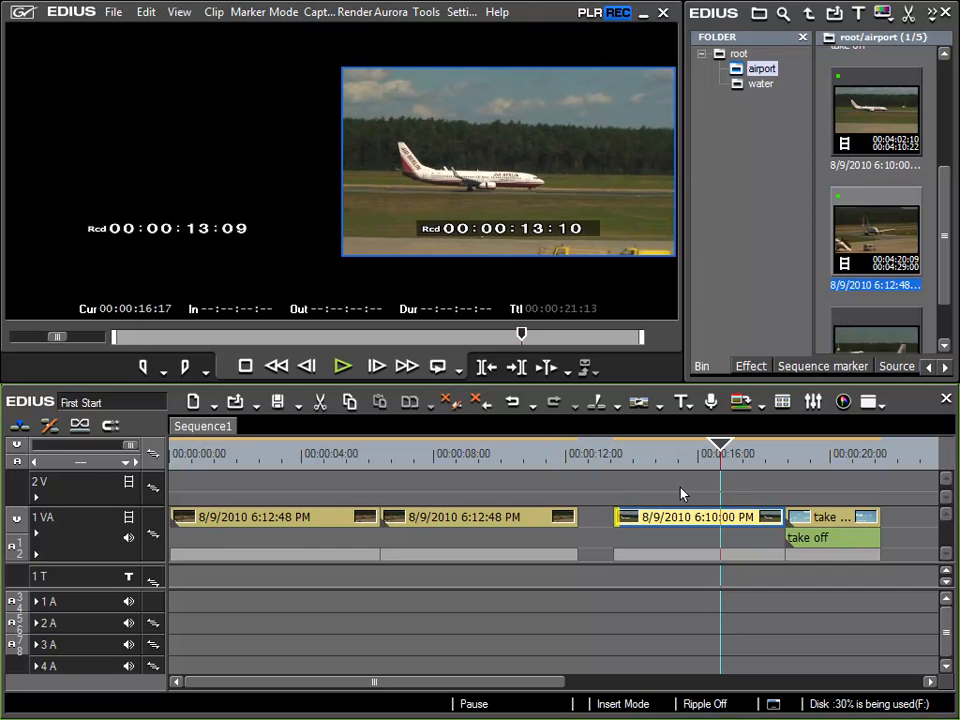
Move the third clip's in point back frame by frame to 00:00:13:03, and undo all of its frame-by-frame trims
key(comma)
key(comma)
key(comma)
key(comma)
key(comma)
key(comma)
key(comma)
key(comma)
key(comma)
key(comma)
key(comma)
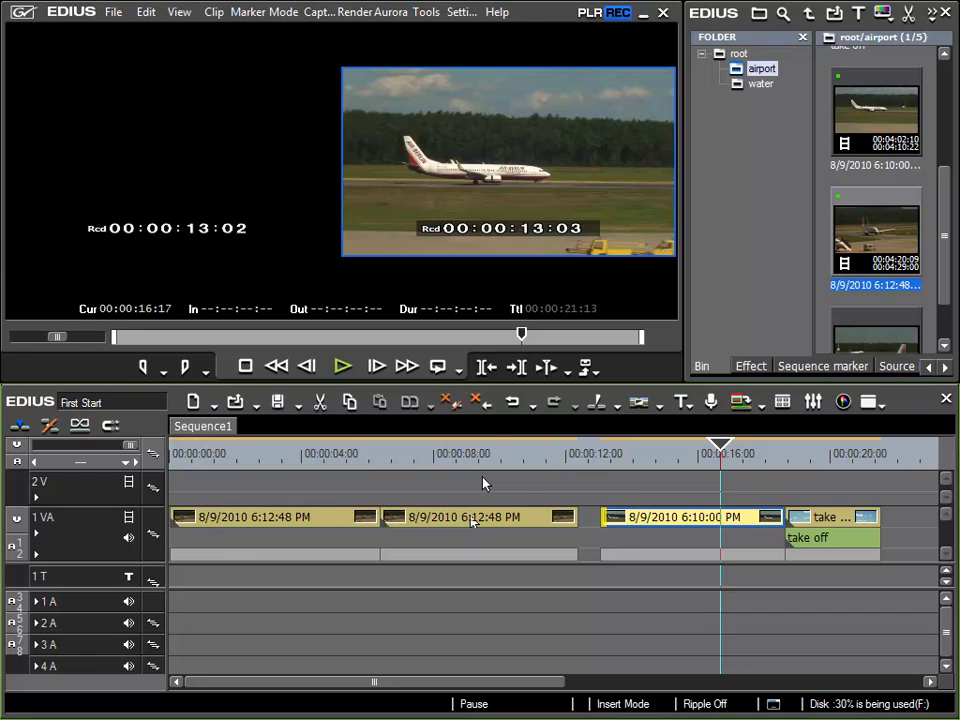
click(512, 405)
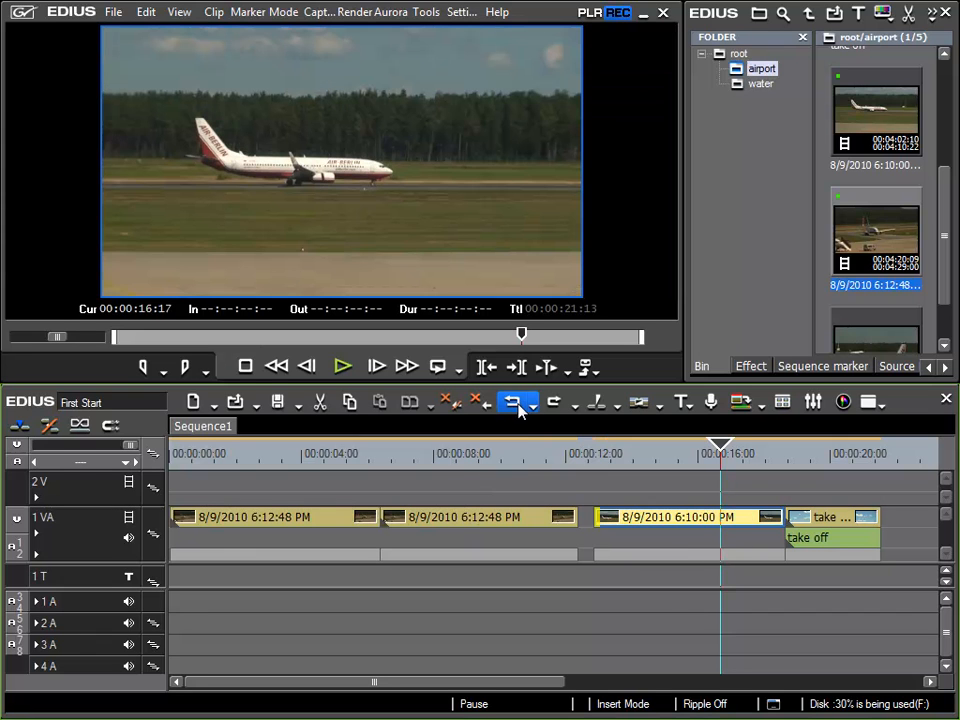
key(ctrl+y)
Turn ripple mode on and trim the third clip's in point frame by frame, extending its start by about 4 frames overall
key(r)
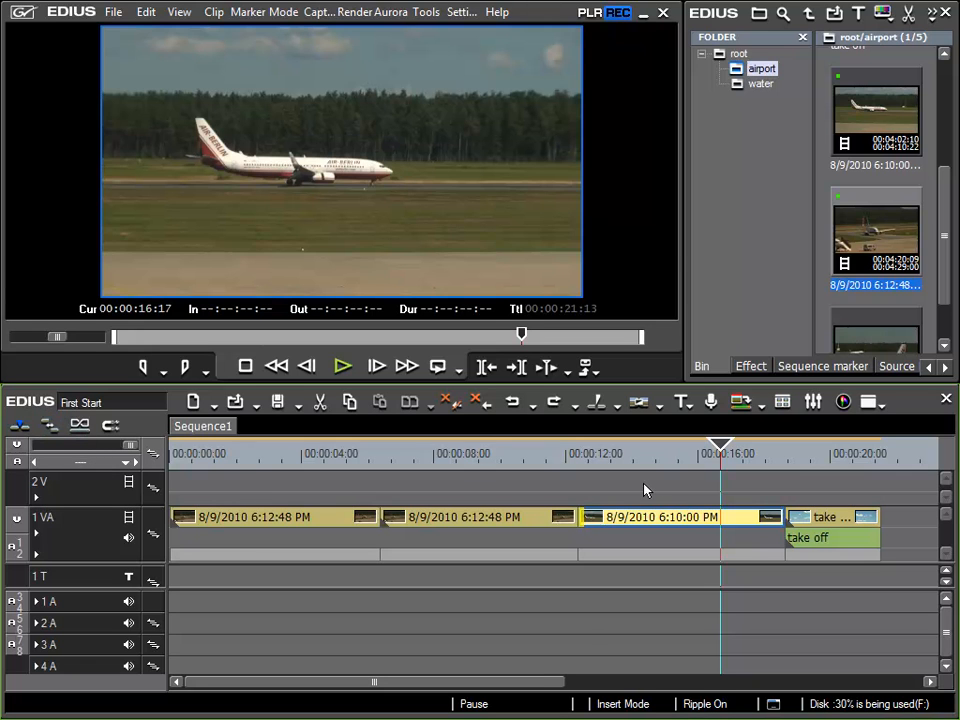
key(period)
key(period)
key(period)
key(period)
key(period)
key(period)
key(period)
key(period)
key(period)
key(period)
key(period)
key(period)
key(period)
key(period)
key(period)
key(period)
key(period)
key(comma)
key(comma)
key(comma)
key(comma)
key(comma)
key(comma)
key(comma)
key(comma)
key(comma)
key(comma)
key(comma)
key(comma)
key(comma)
key(comma)
key(comma)
key(comma)
key(comma)
key(comma)
key(comma)
key(comma)
key(comma)
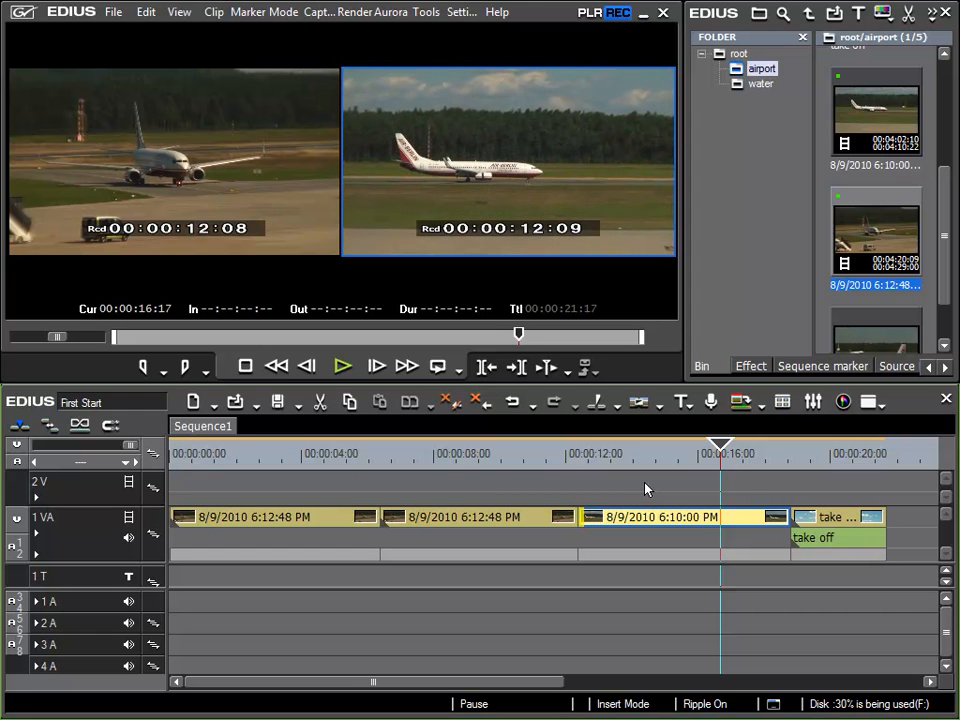
Select the take off clip, turn ripple mode off, and nudge the clip back and forth to about 12 frames later
click(835, 522)
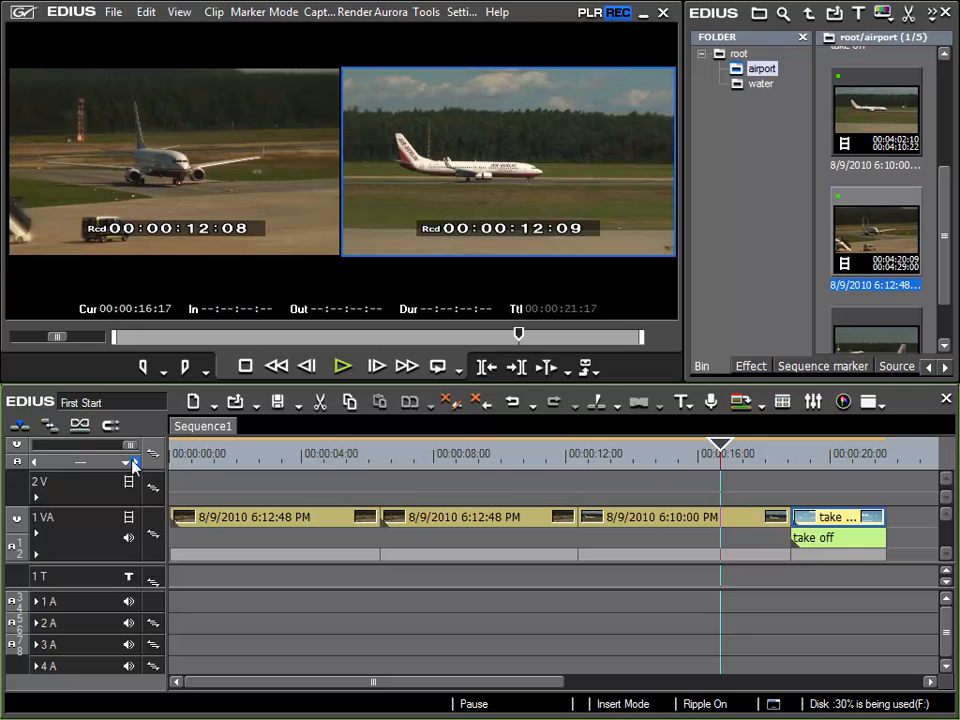
click(50, 428)
key(period)
key(period)
key(period)
key(period)
key(period)
key(period)
key(period)
key(period)
key(period)
key(period)
key(comma)
key(comma)
key(comma)
key(comma)
key(period)
key(period)
key(period)
key(period)
key(period)
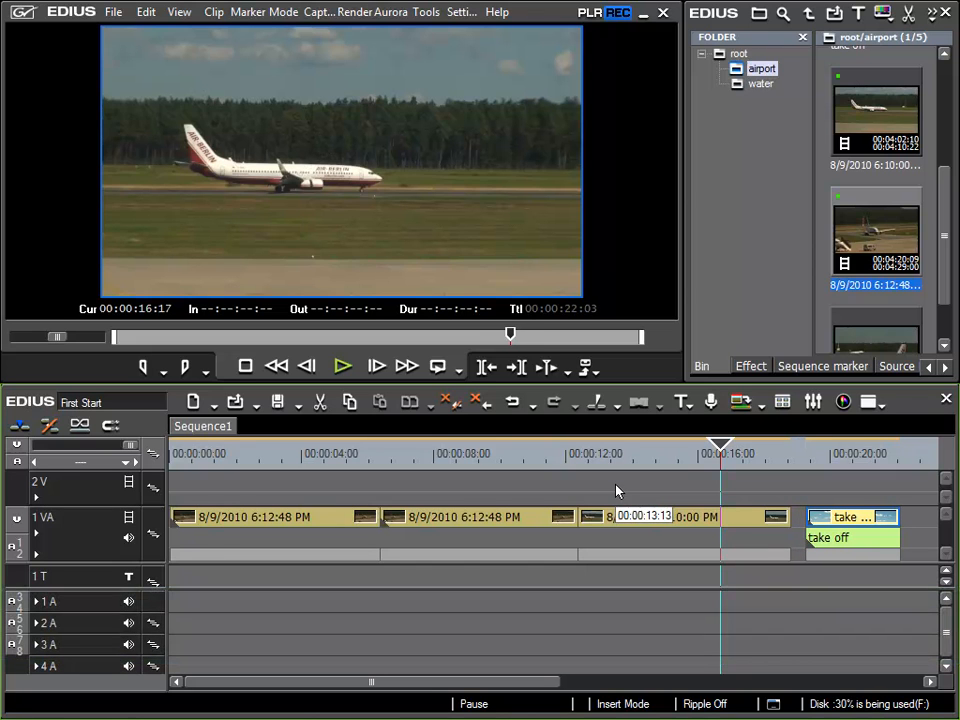
key(period)
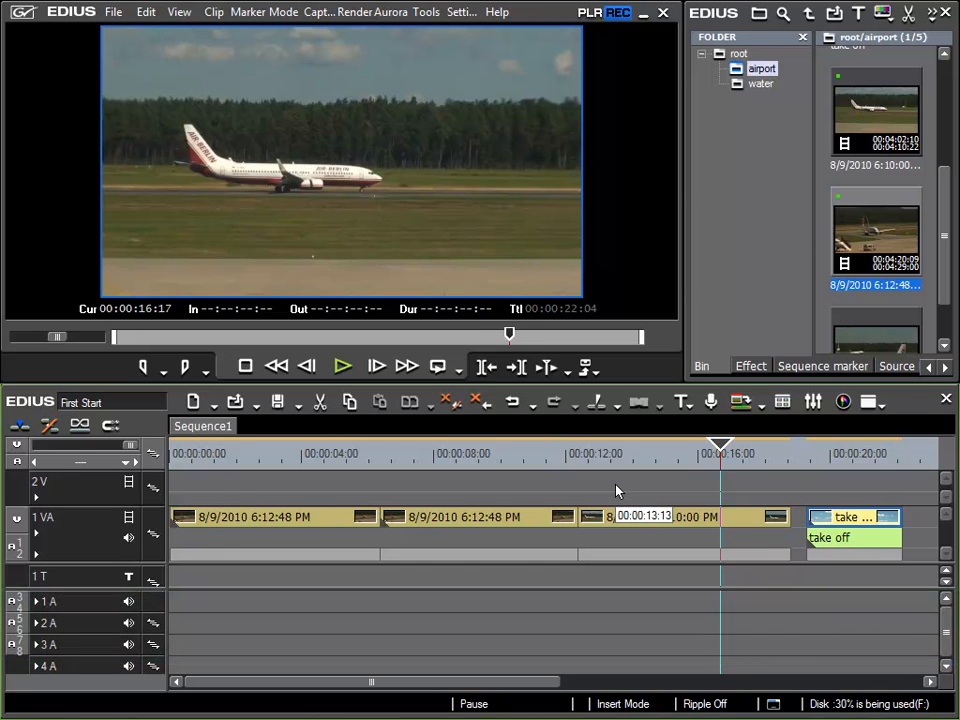
Nudge the take off clip later and earlier in 10-frame jumps, ending about 2 frames after the end of the third clip
key(shift+period)
key(shift+comma)
key(shift+period)
key(shift+period)
key(shift+period)
key(shift+period)
key(shift+comma)
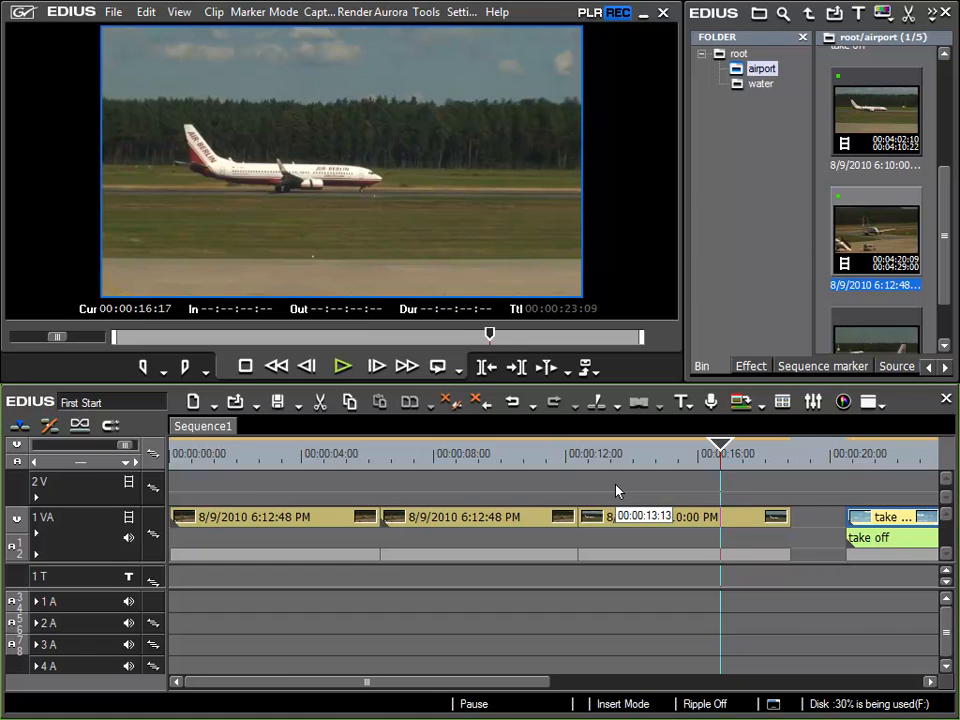
key(shift+comma)
key(shift+comma)
key(shift+comma)
key(shift+comma)
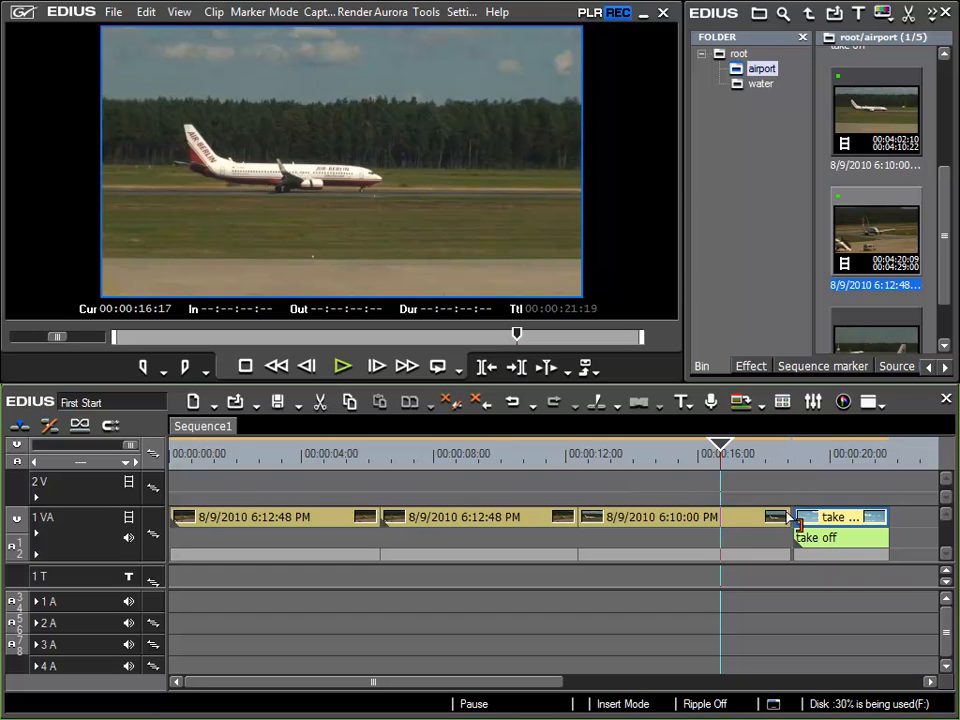
Undo the last 11 clip moves in one go from the undo history, and redo one 10-frame move of the take off clip
click(534, 405)
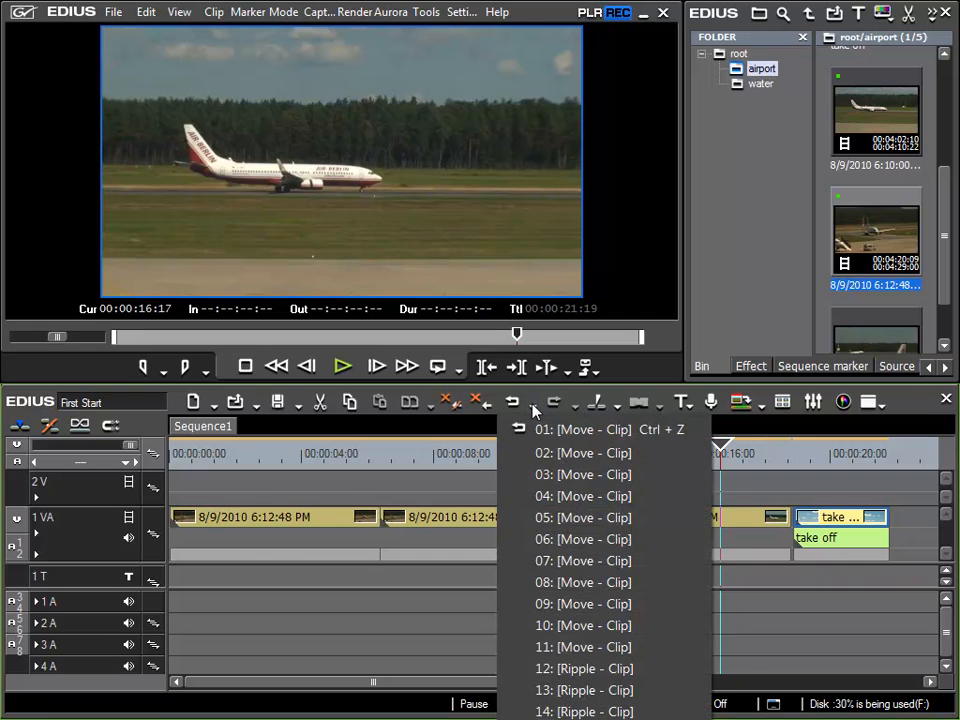
click(570, 647)
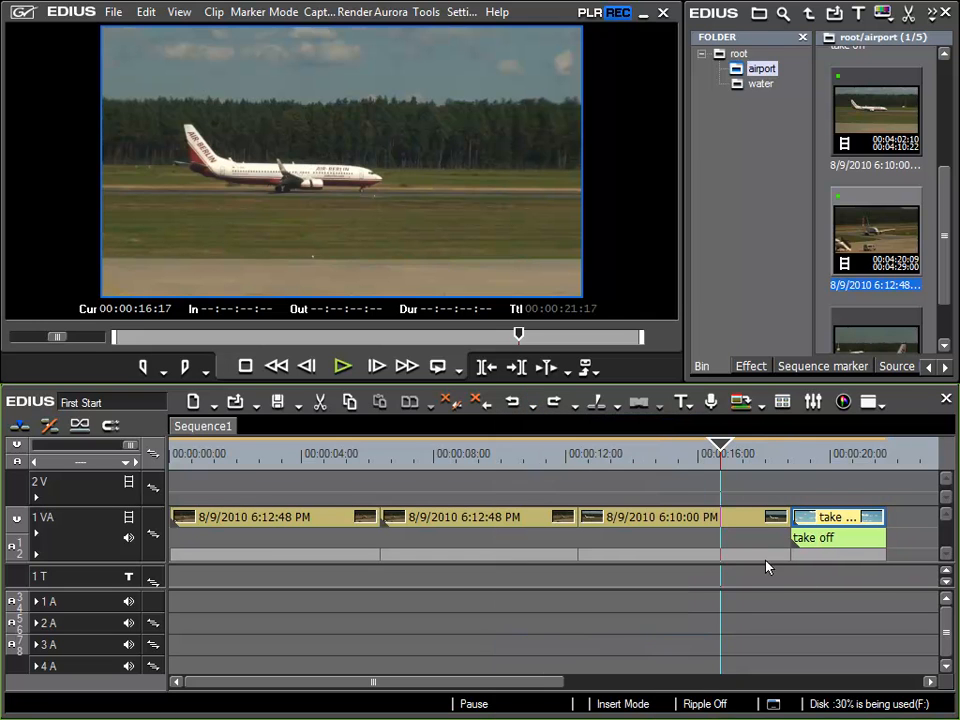
click(553, 401)
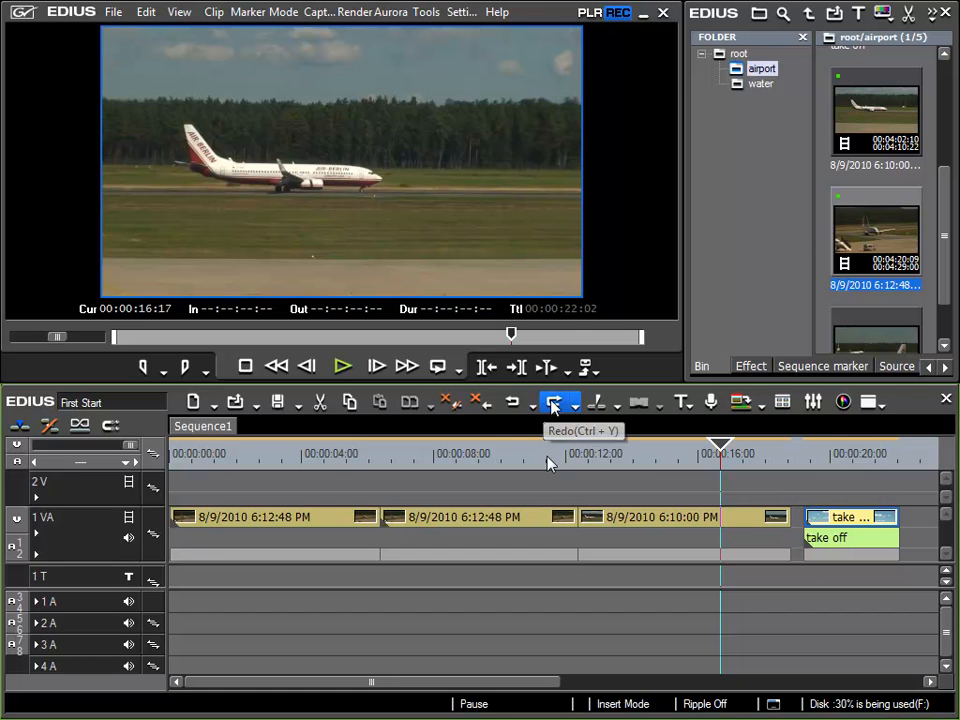
Place the timeline cursor at 00:00:19:05 and delete the gap between the third clip and the take off clip
click(803, 455)
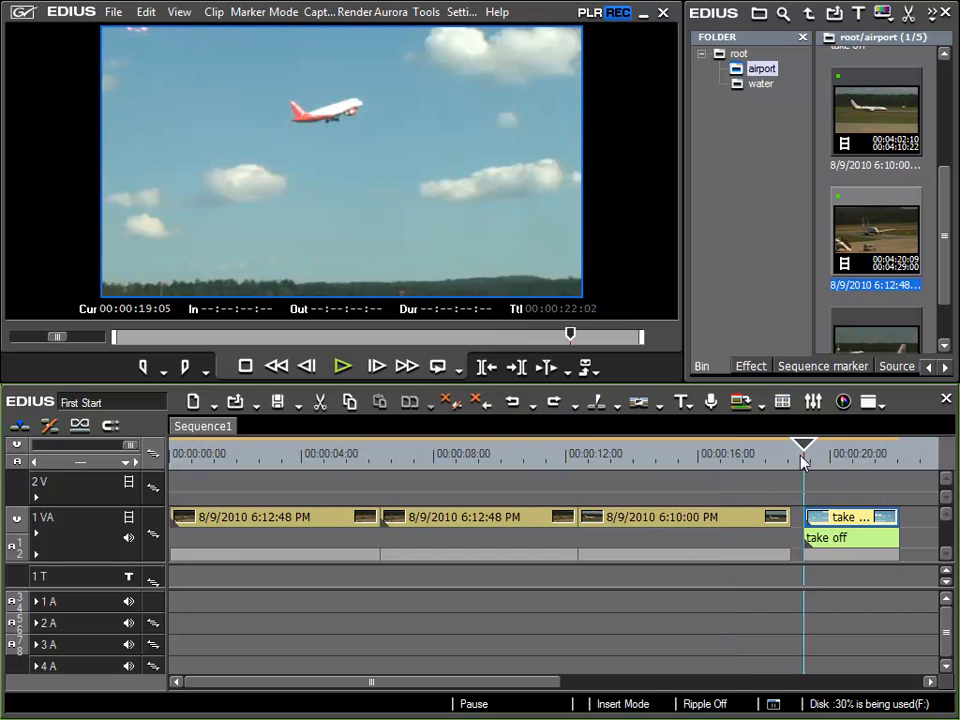
right_click(799, 519)
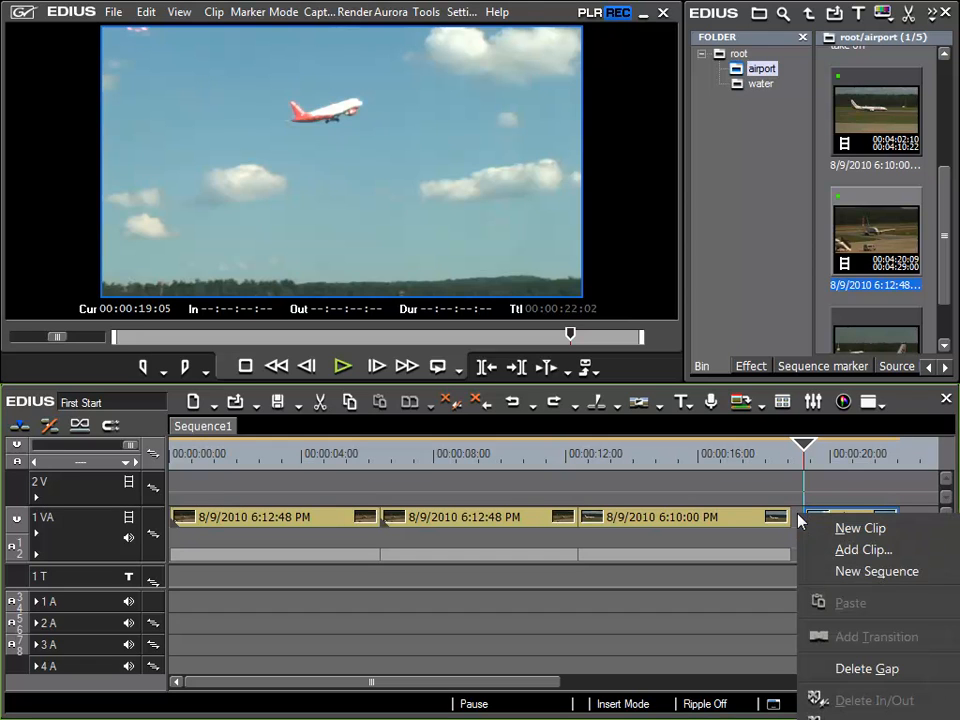
click(866, 669)
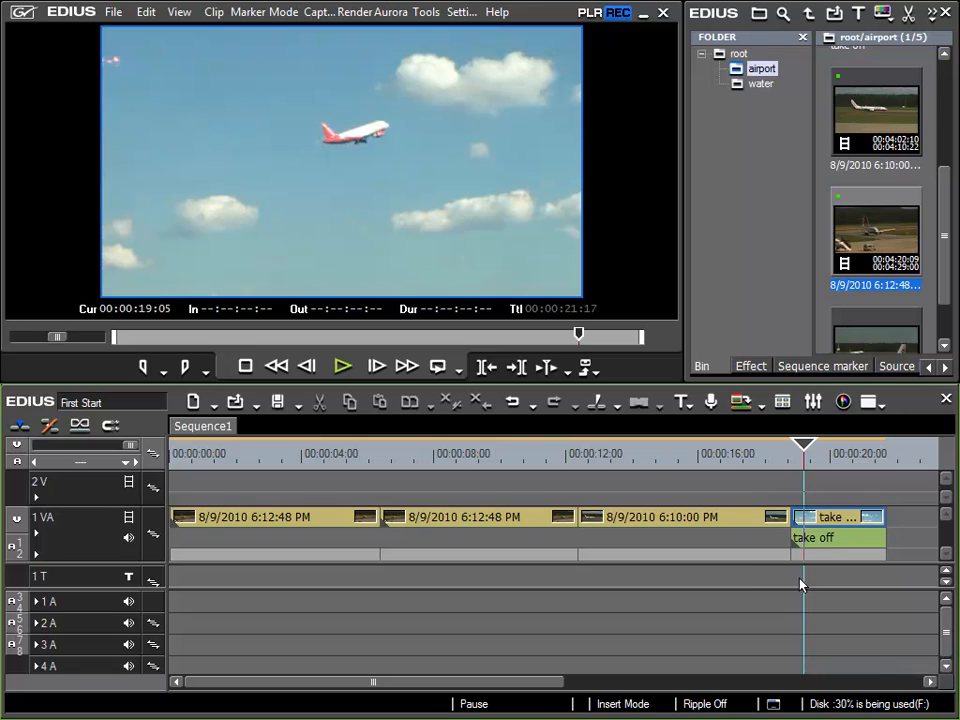